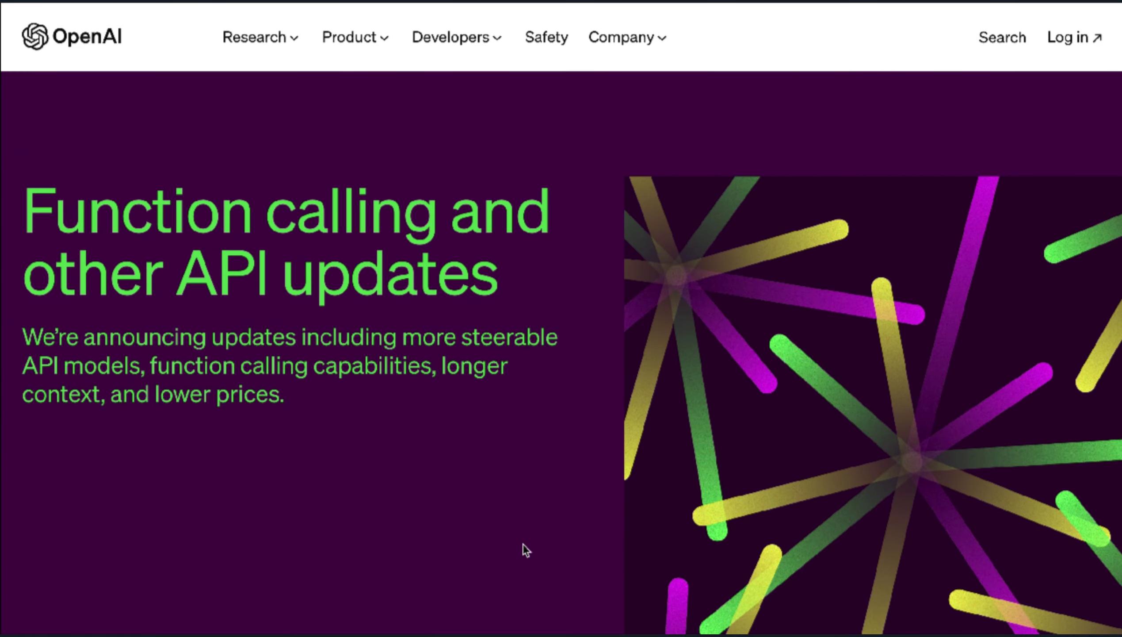
- Turn on the One Word Domains plugin in GPT-4's plugin list
scroll(522, 544, down, 5)
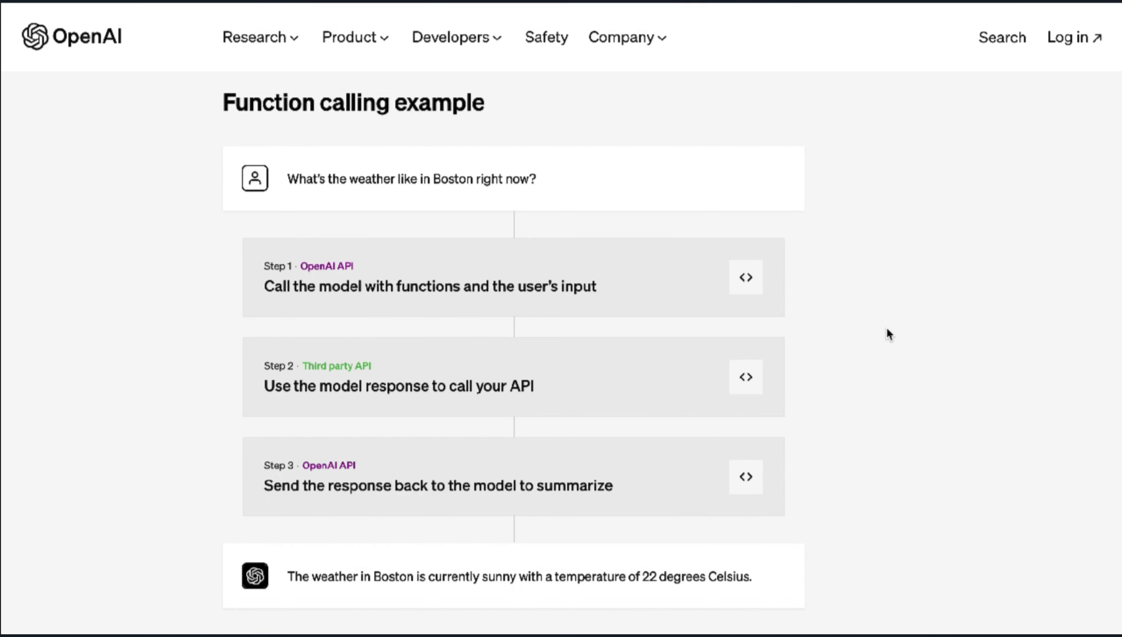
scroll(888, 333, down, 3)
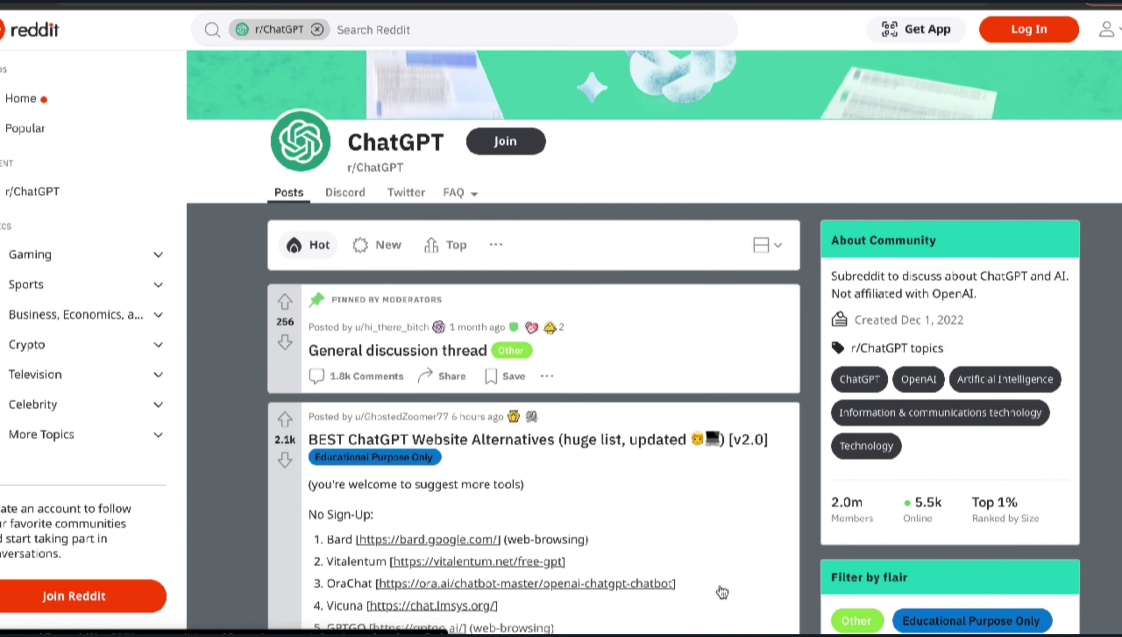
scroll(722, 592, down, 1)
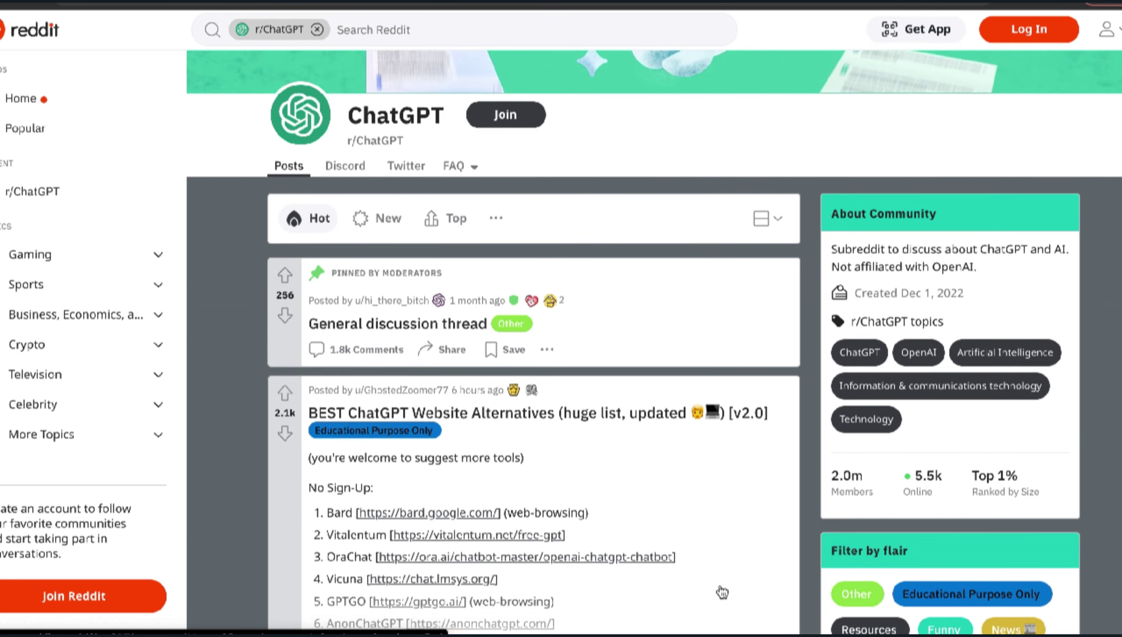
scroll(721, 593, up, 1)
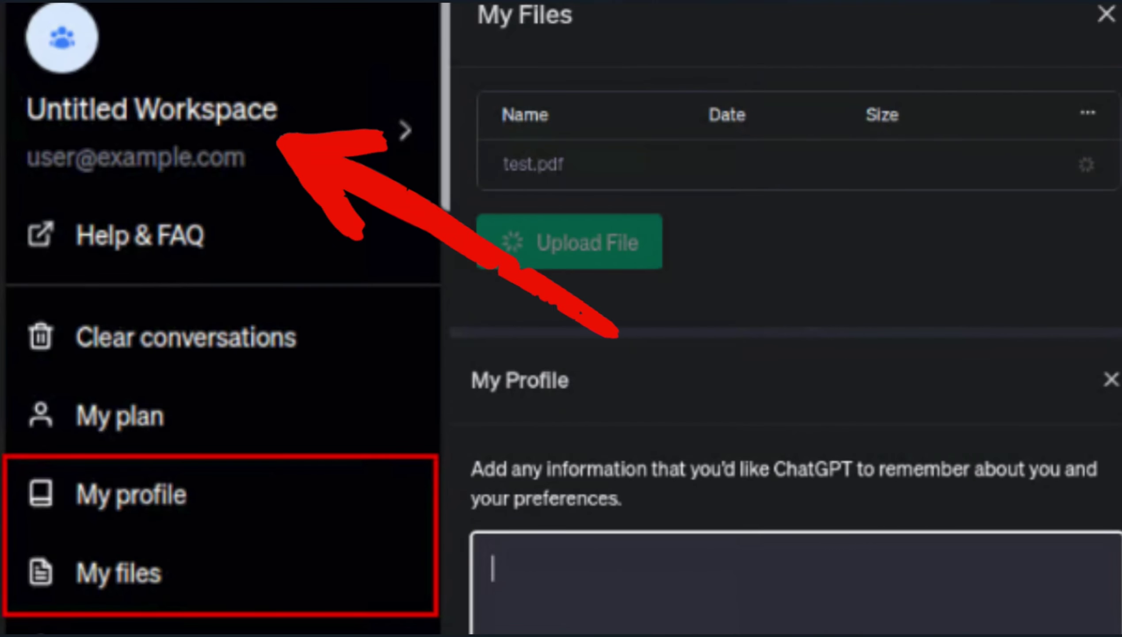
mouse_move(650, 50)
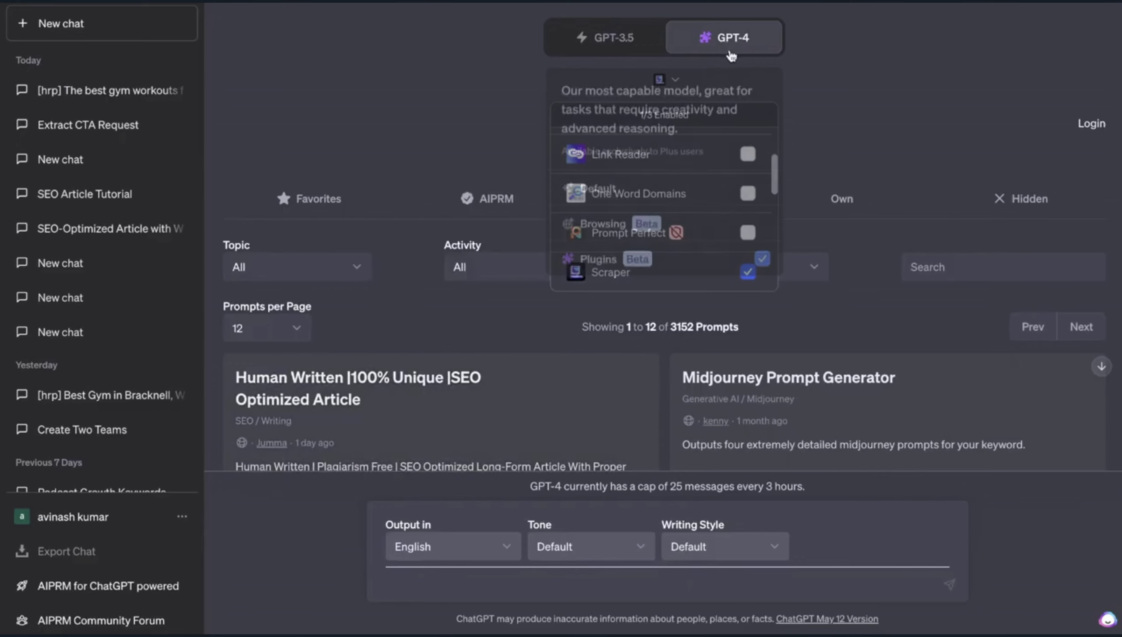
click(663, 258)
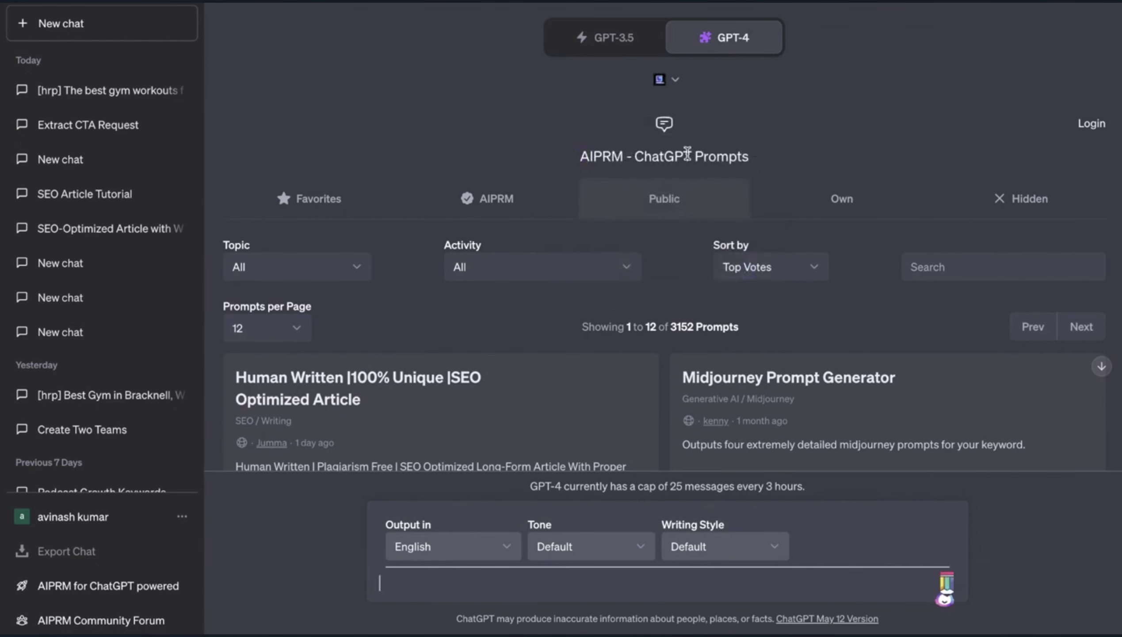
click(671, 81)
click(668, 191)
scroll(675, 181, down, 1)
scroll(675, 182, down, 1)
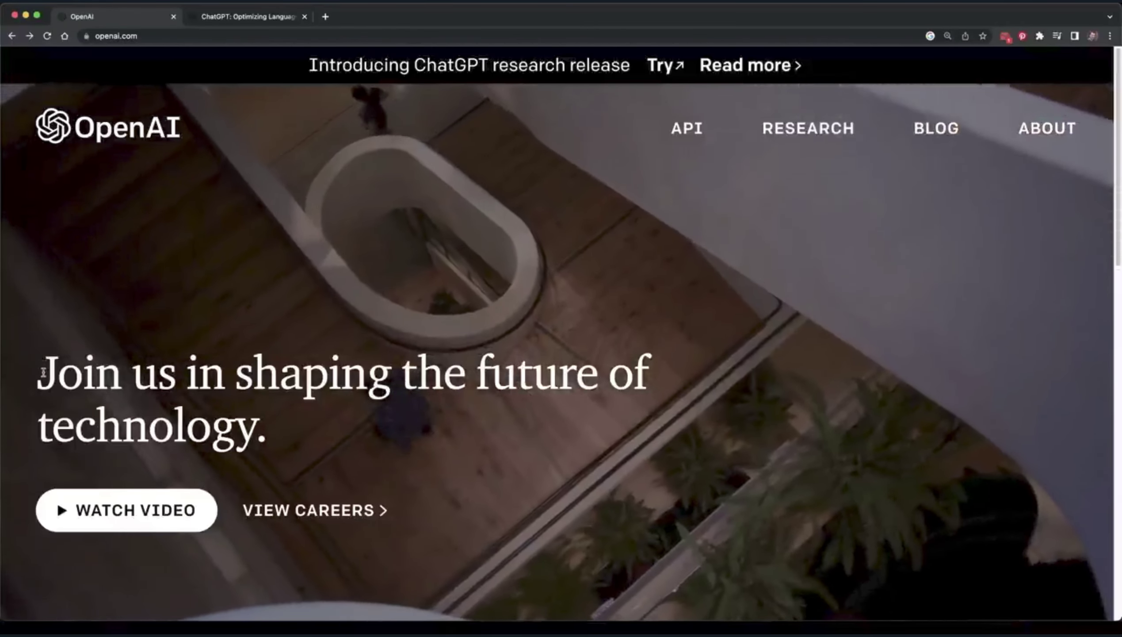
- Highlight the start of the homepage headline, then clear the highlight
drag(38, 375, 646, 377)
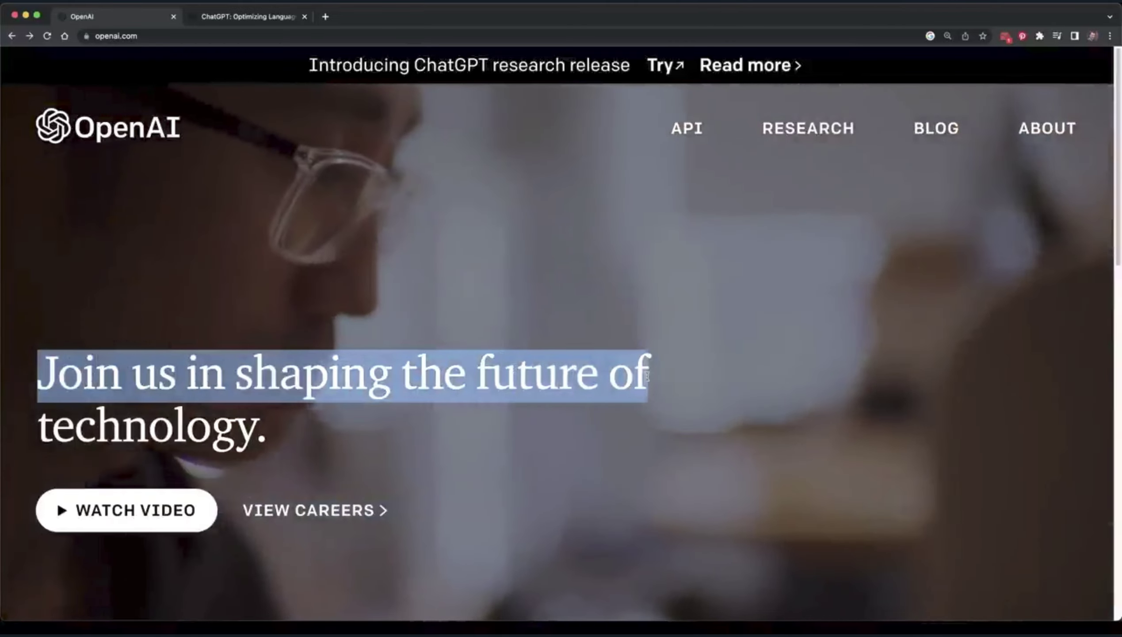
click(647, 376)
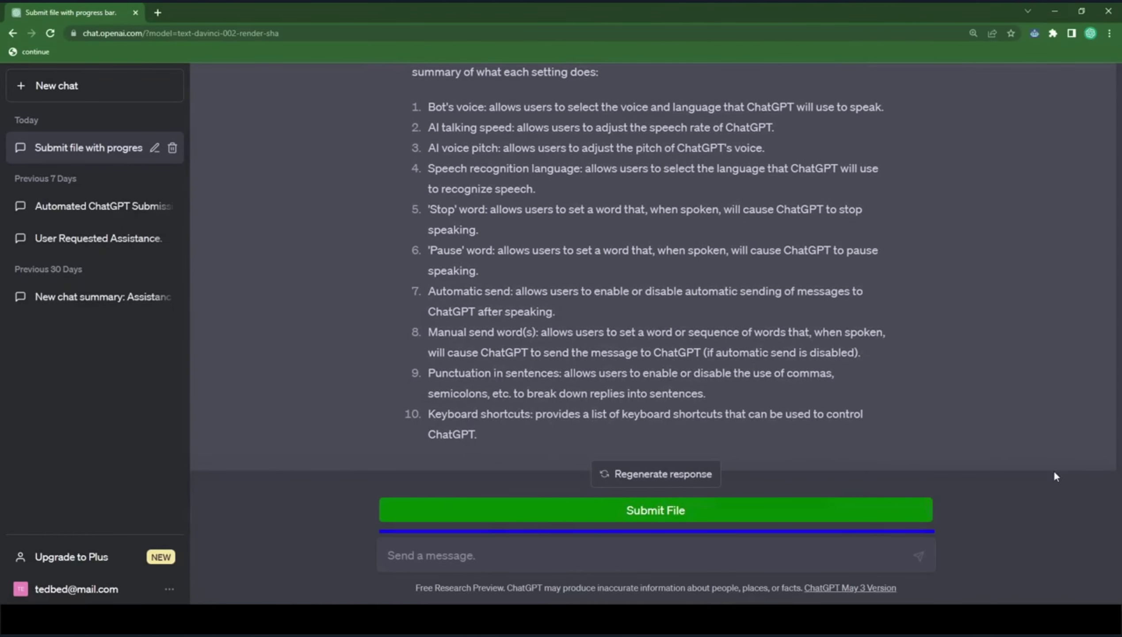
- Save content.js into the Documents > ChatGPT > Submit Code > plugin folder
scroll(961, 374, up, 10)
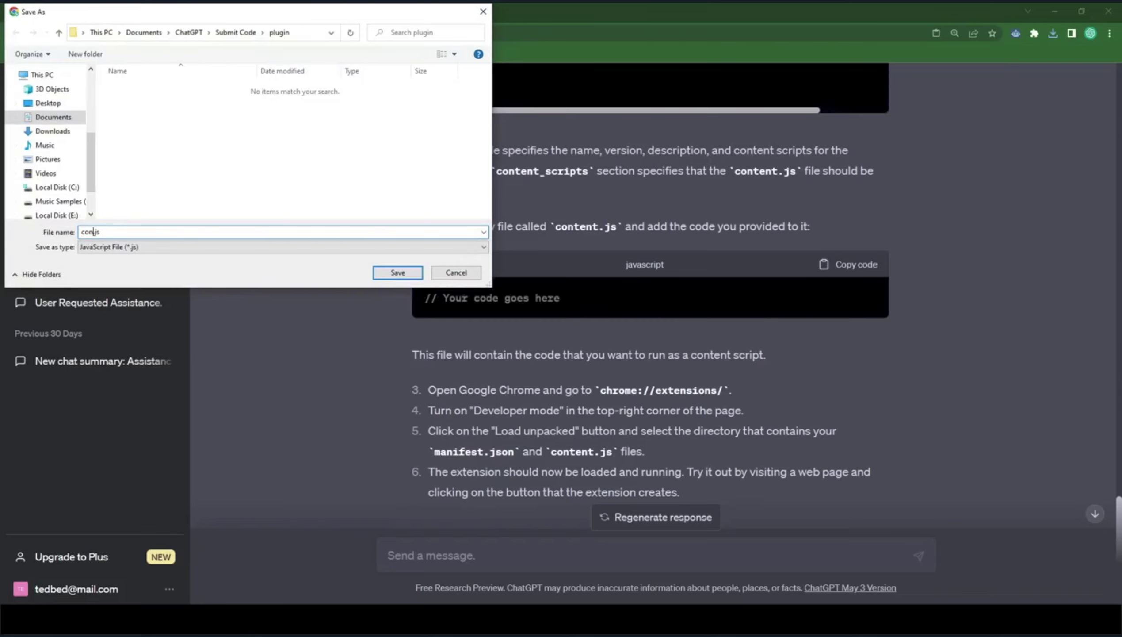
click(397, 272)
scroll(678, 336, up, 10)
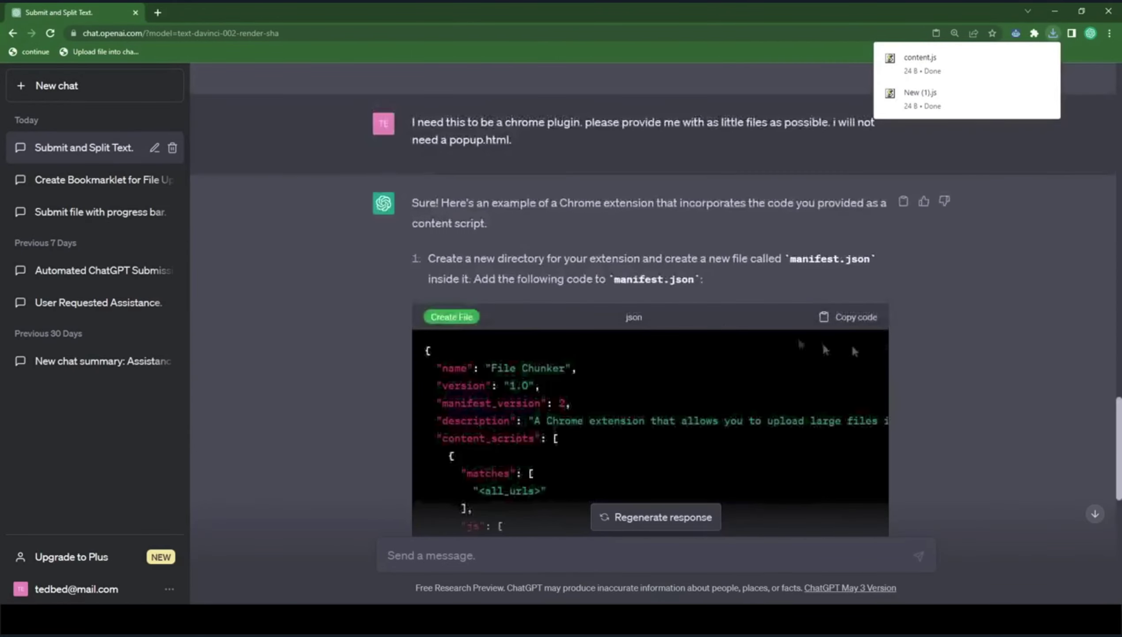
scroll(584, 339, down, 4)
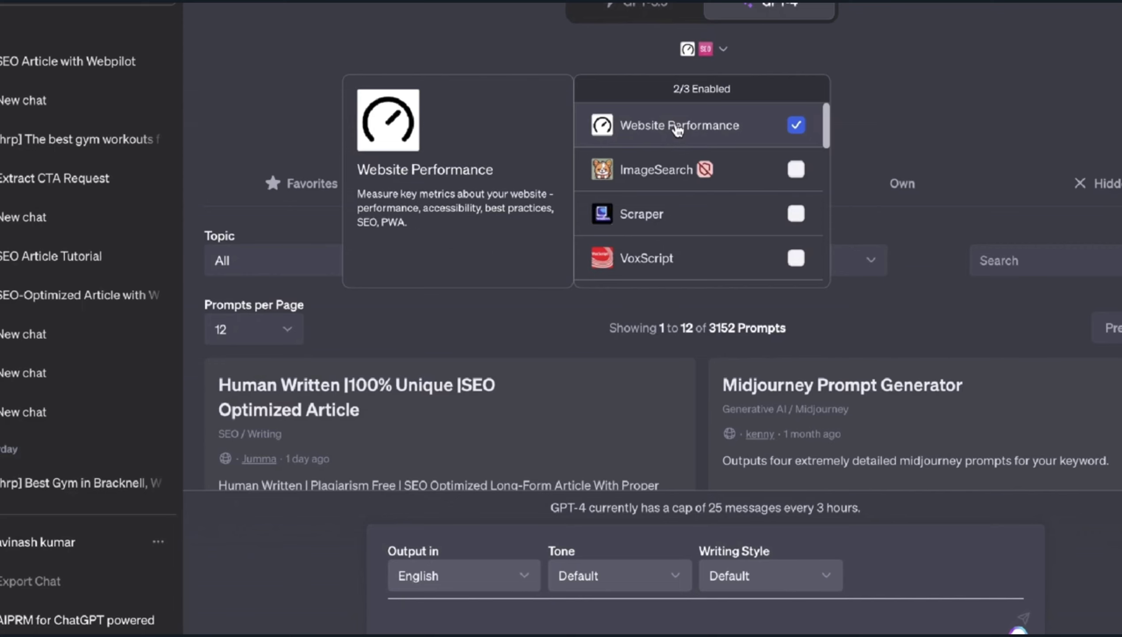
- Turn Website Performance off and back on so it stays enabled
click(719, 126)
click(719, 125)
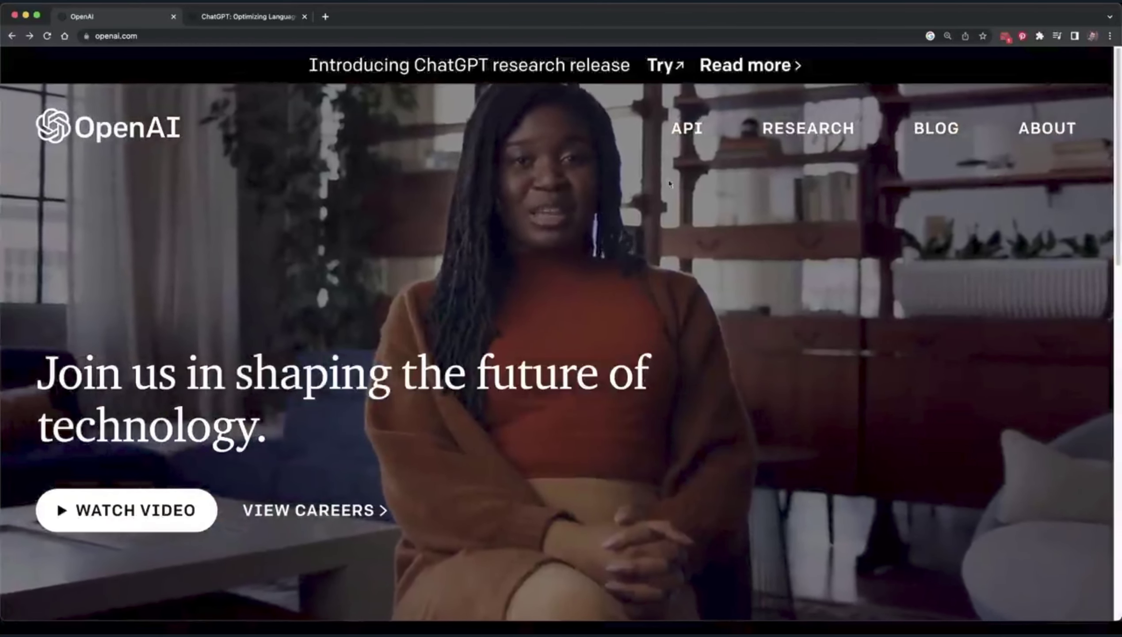
click(687, 129)
- Highlight 'OpenAI' in the headline and ChatGPT's listed capabilities and limitations
scroll(1117, 75, down, 5)
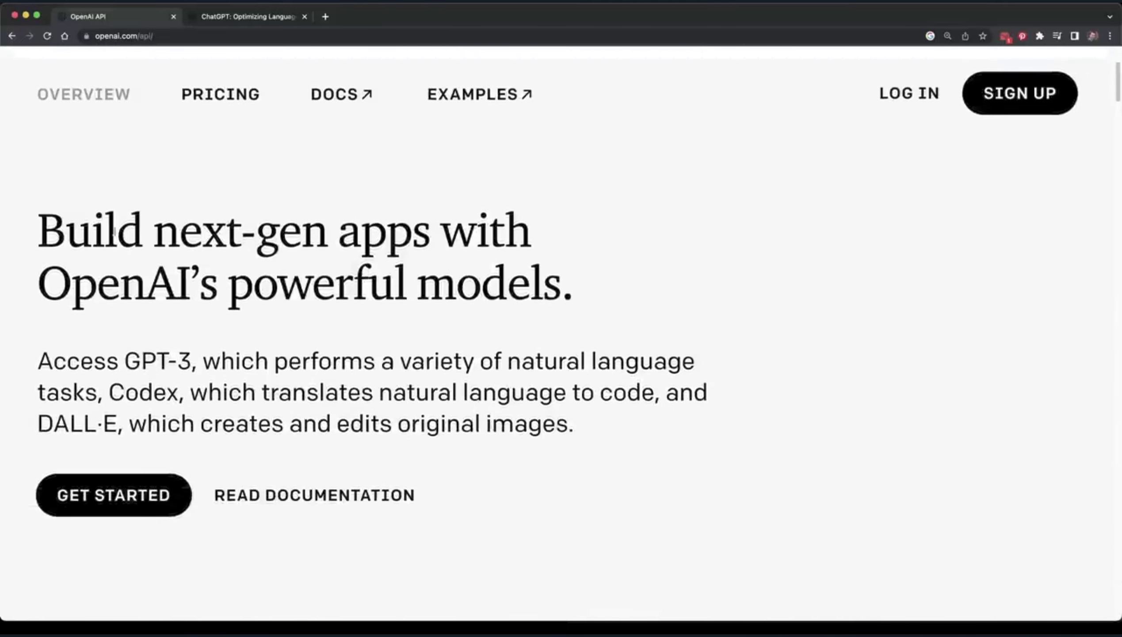
drag(38, 285, 189, 284)
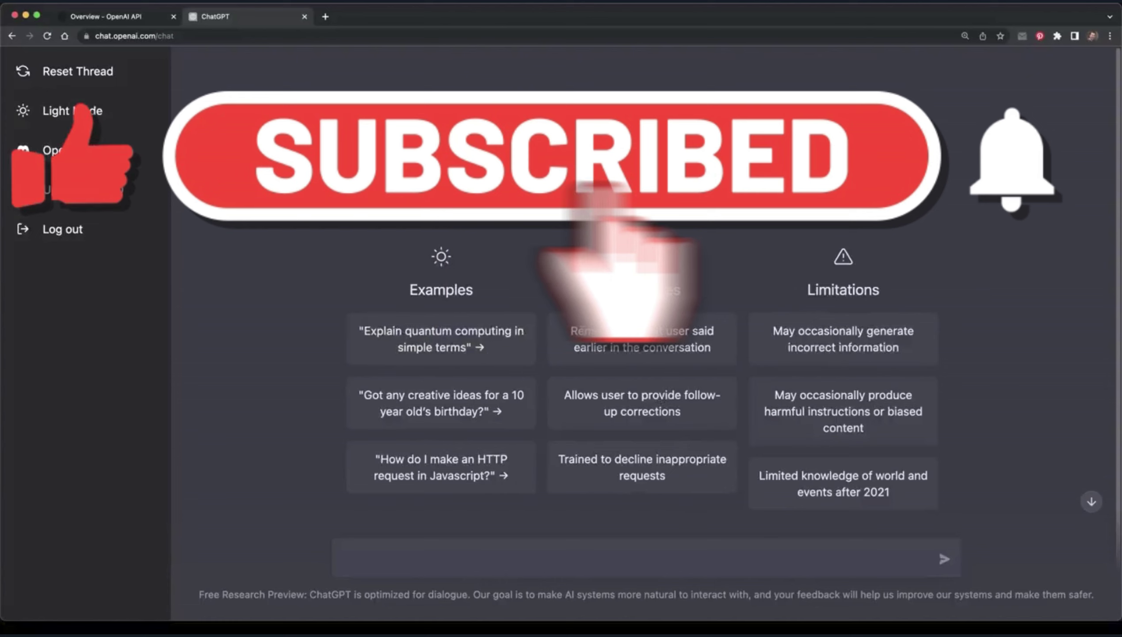
drag(571, 330, 717, 346)
drag(564, 395, 690, 407)
drag(558, 459, 654, 472)
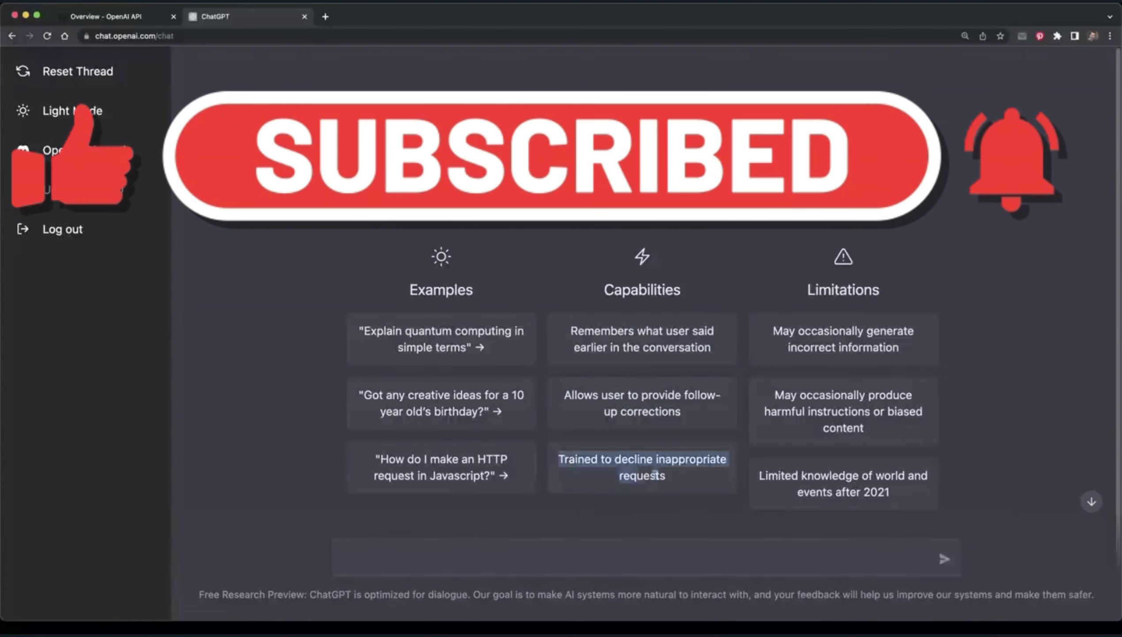
click(655, 473)
drag(773, 330, 900, 347)
drag(774, 395, 902, 419)
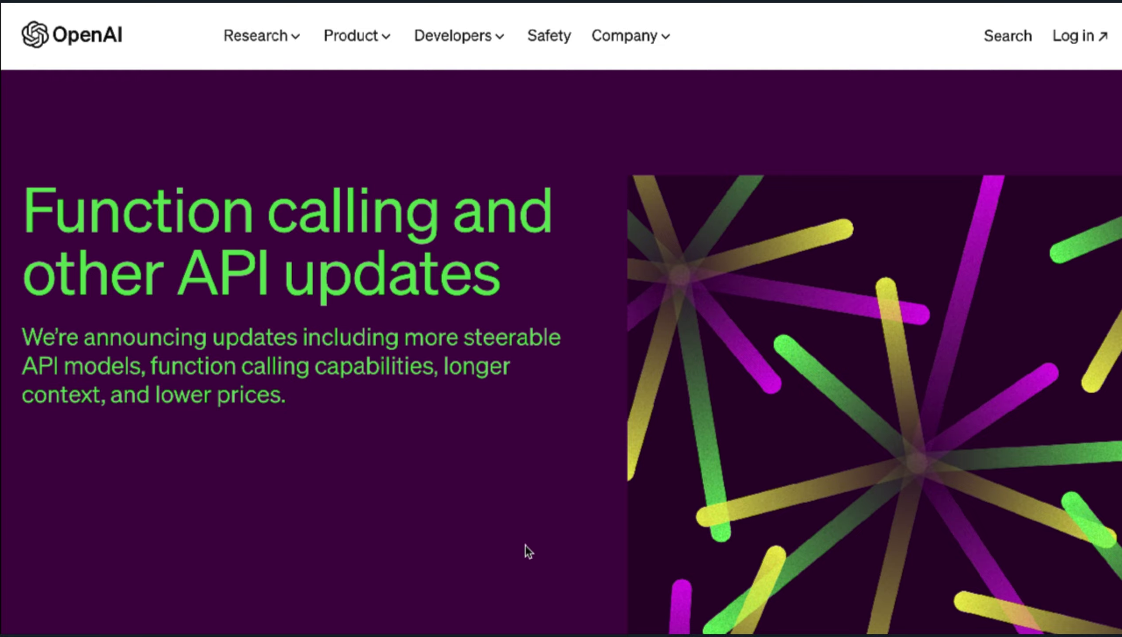
- Ask ChatGPT to show a TypeScript hello world example
scroll(525, 545, down, 6)
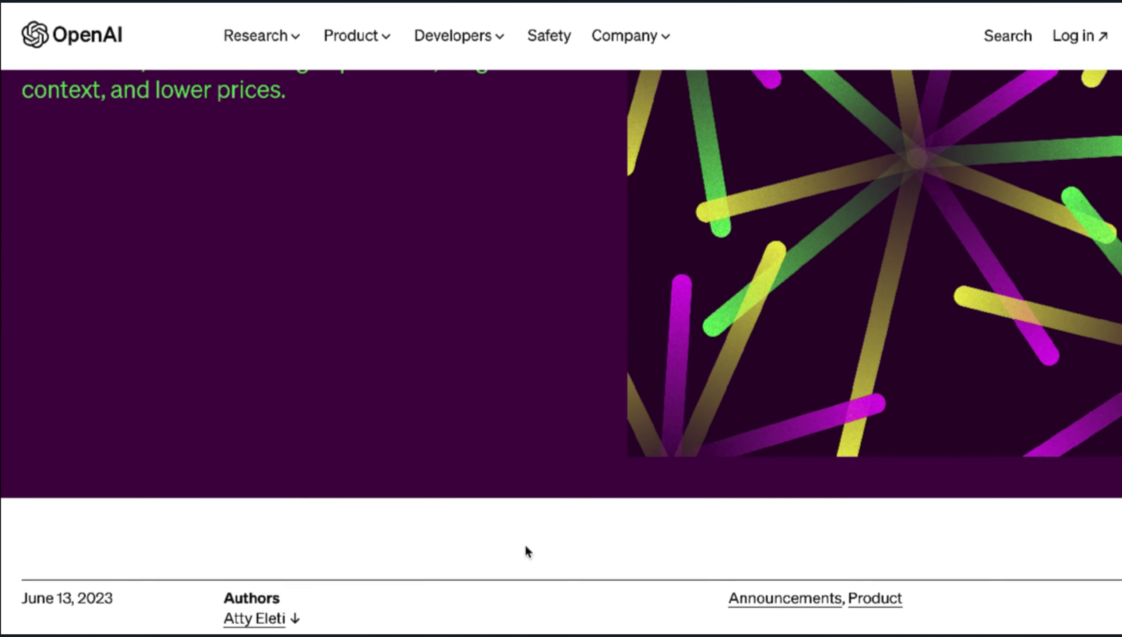
scroll(525, 544, down, 10)
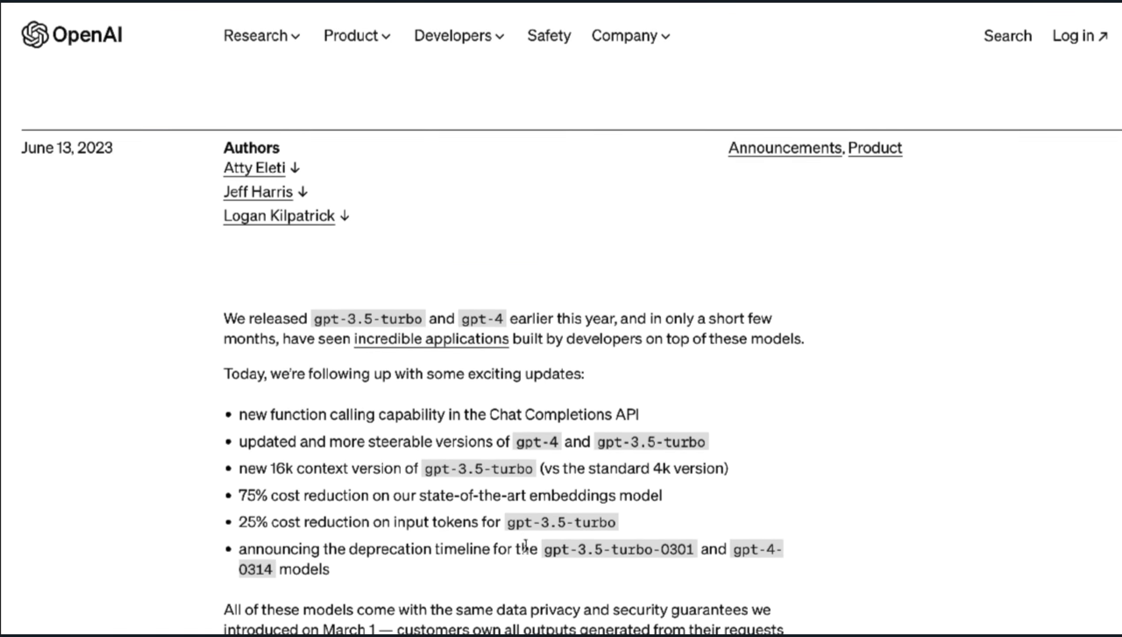
scroll(525, 546, down, 4)
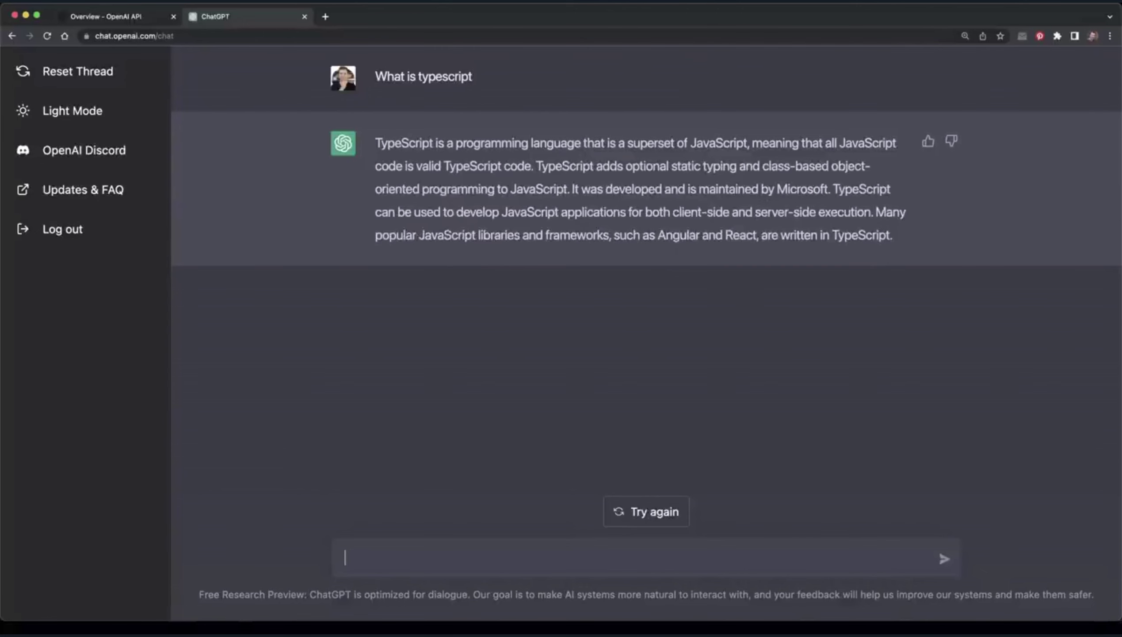
text(Show me an example of a hello world function in  type)
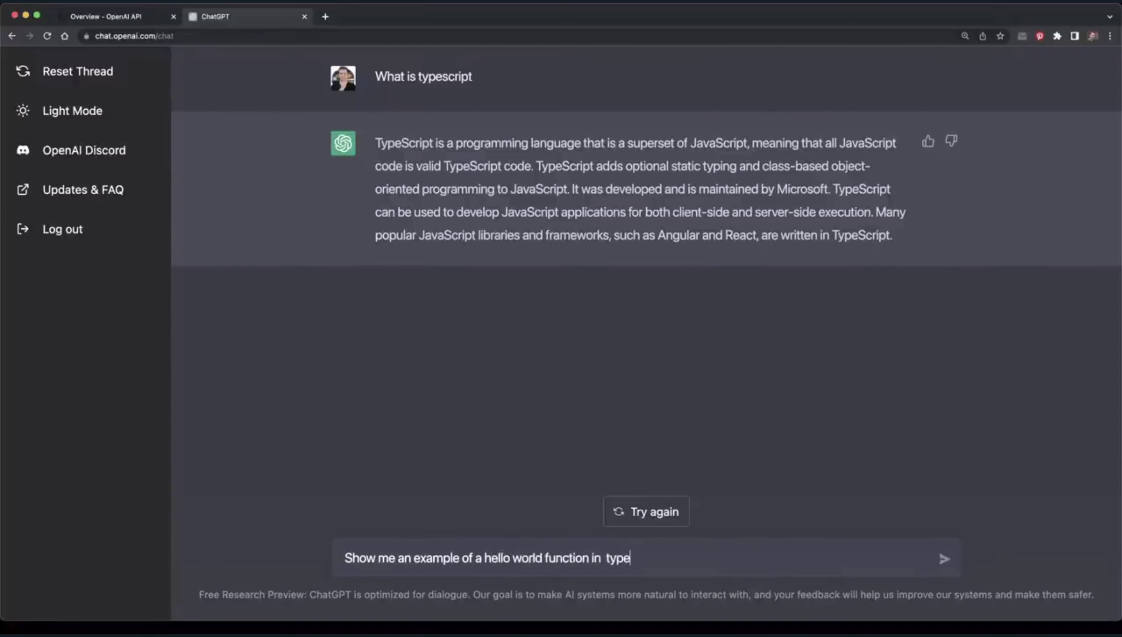
text(pt)
key(Return)
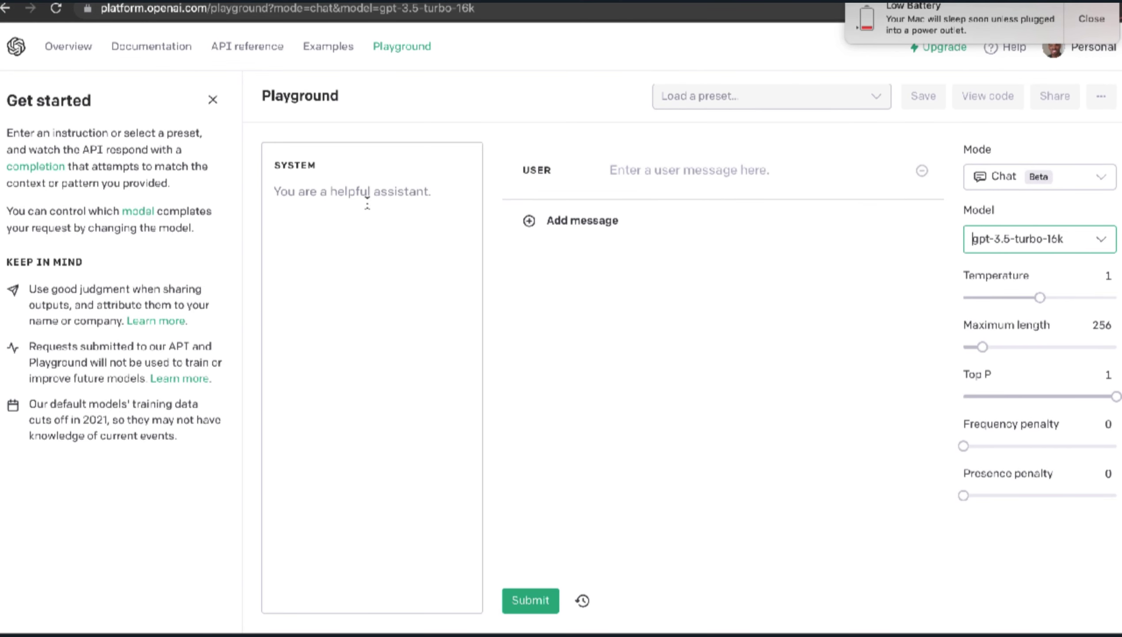
click(349, 196)
- Set the system message to 'explain everything as if i'm a first grader and use bullet point form' and submit
text(e)
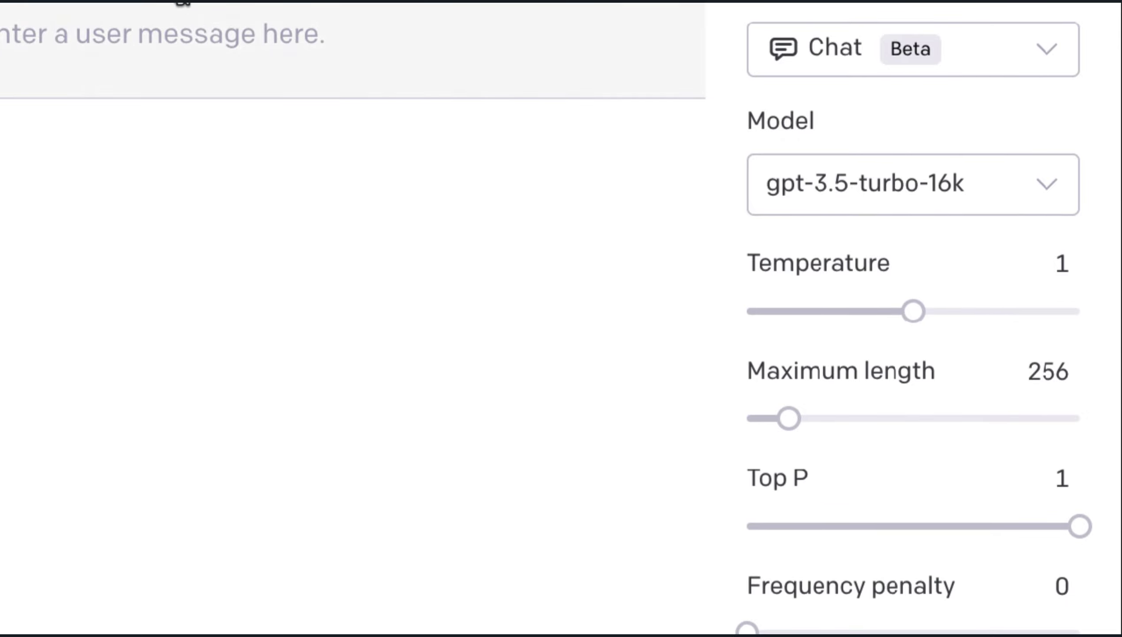
click(189, 53)
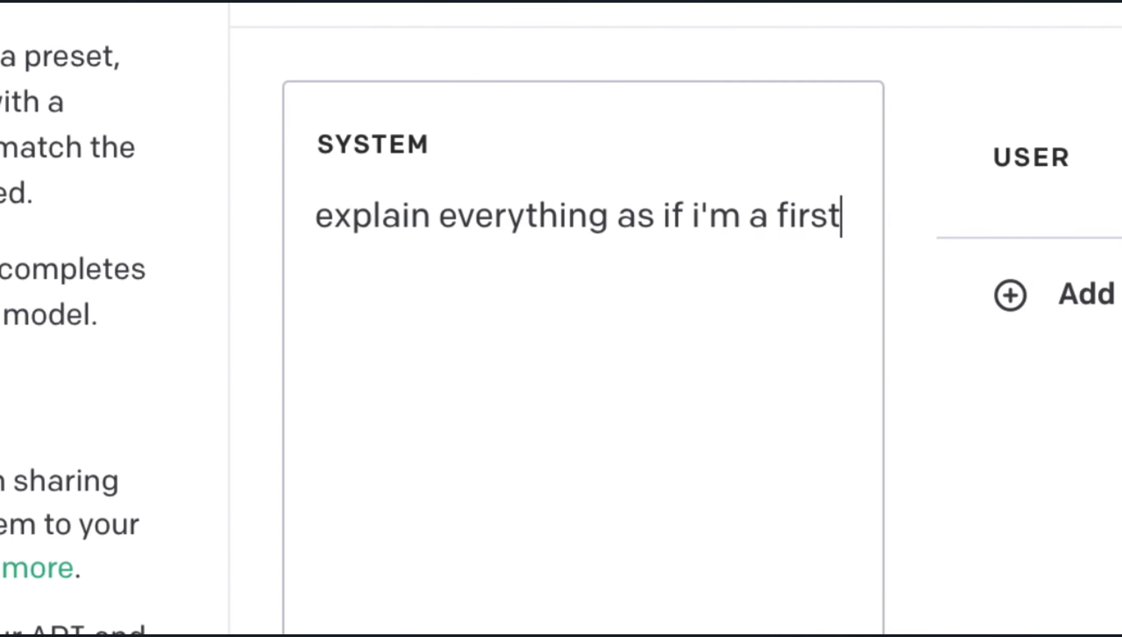
text(grader)
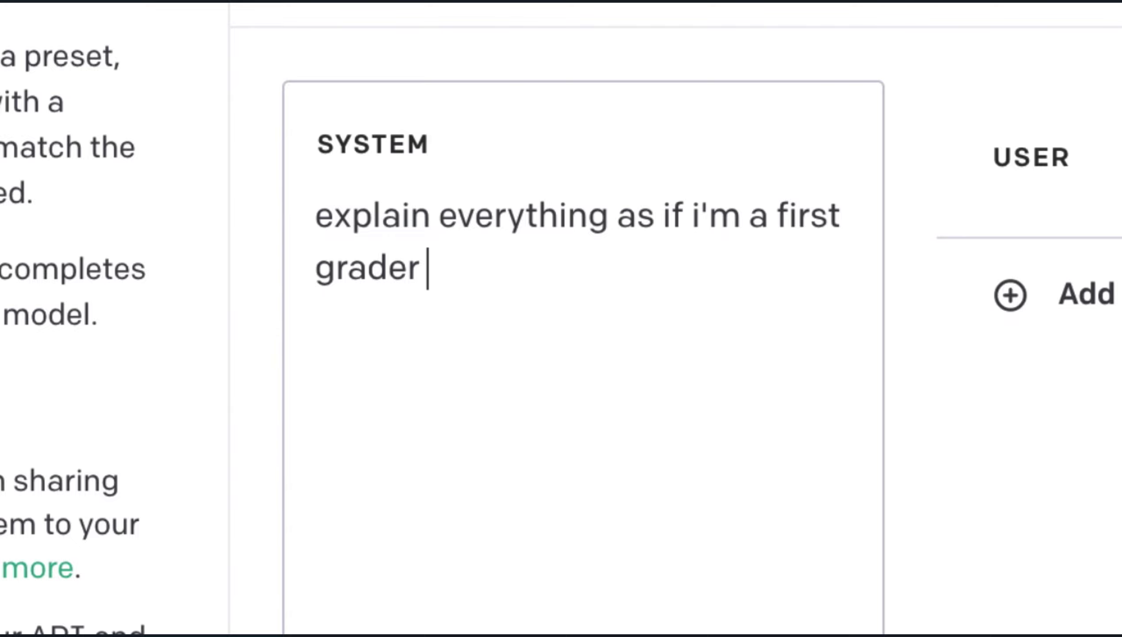
text( in)
key(BackSpace)
key(BackSpace)
text(and se)
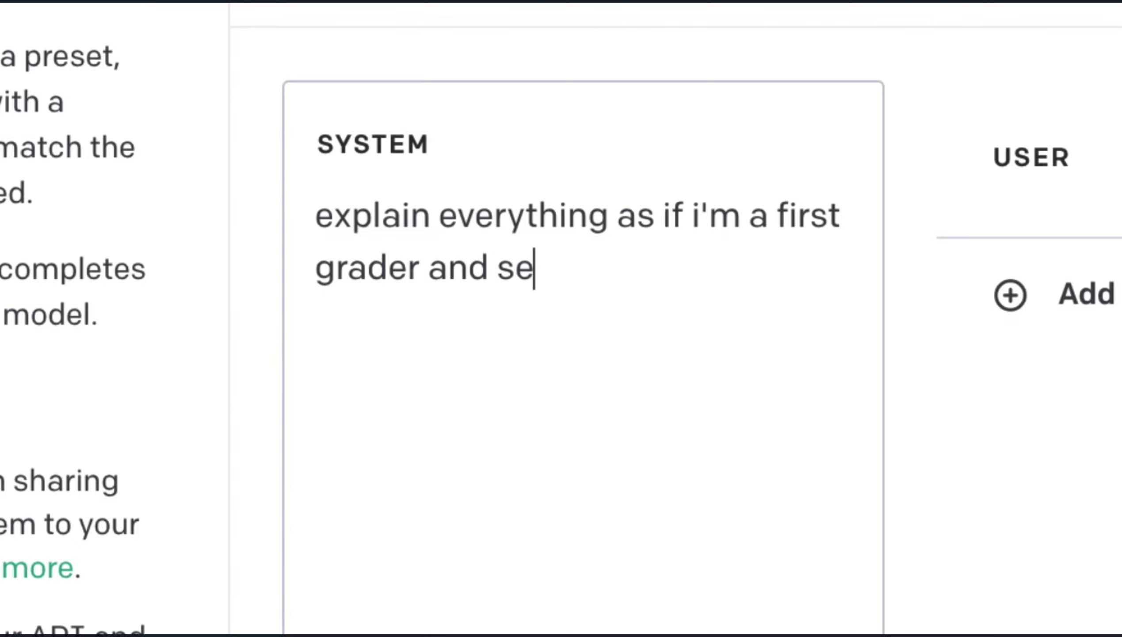
key(BackSpace)
key(BackSpace)
text(use bullet po)
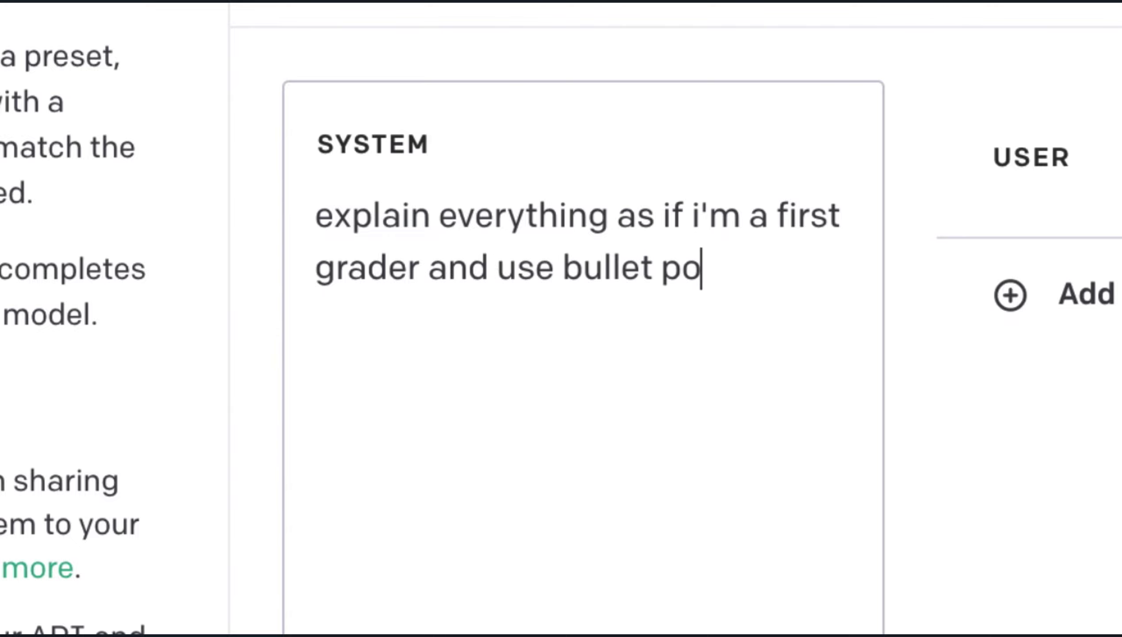
text(int form.)
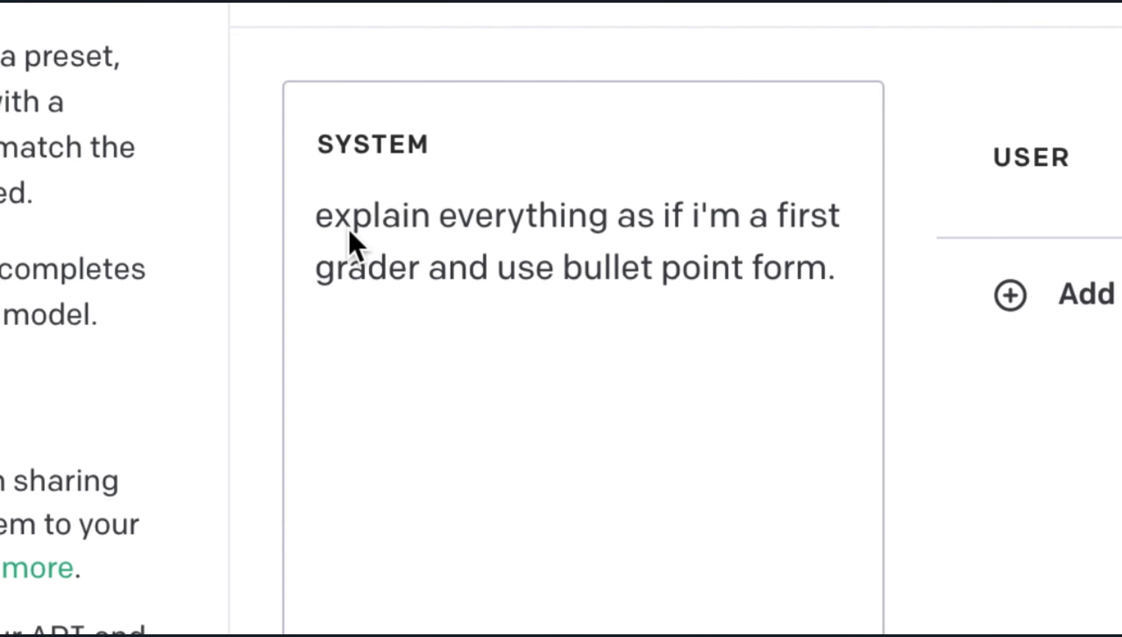
click(316, 218)
text(you)
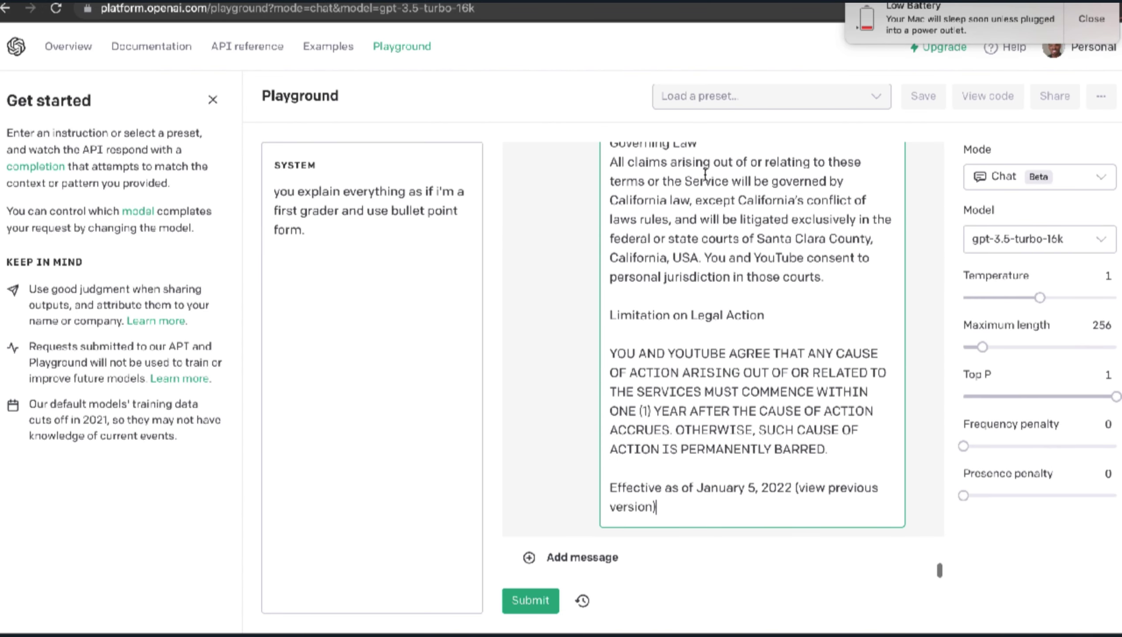
click(530, 600)
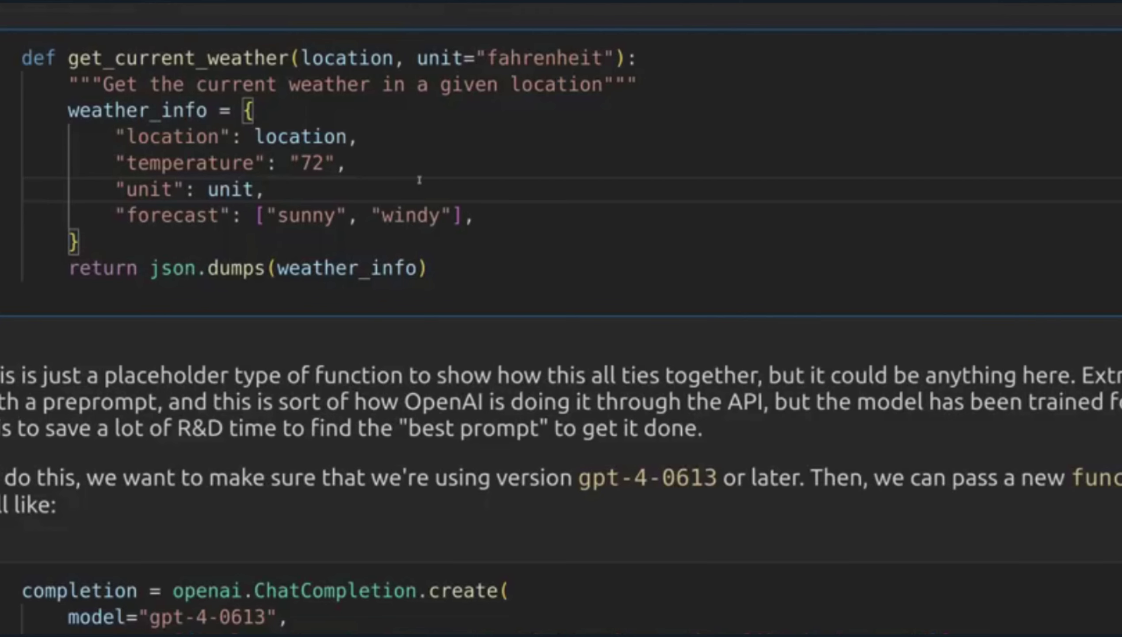
- Scroll the function calling announcement down to the gpt-3.5-turbo-16k pricing details
scroll(419, 180, down, 10)
drag(904, 160, 22, 107)
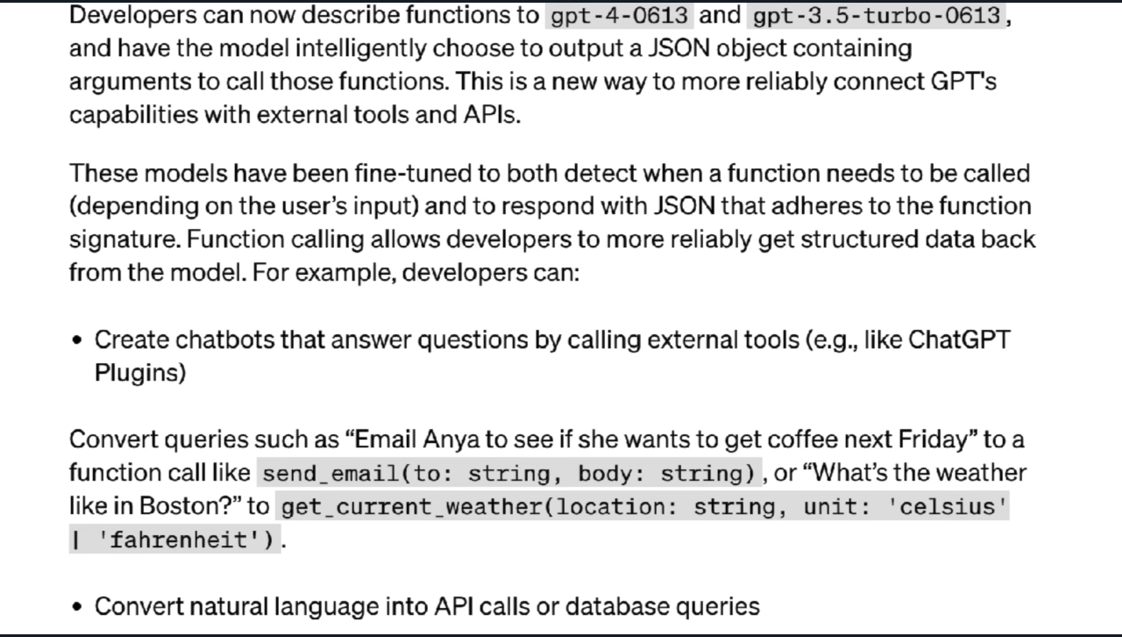
scroll(552, 318, down, 8)
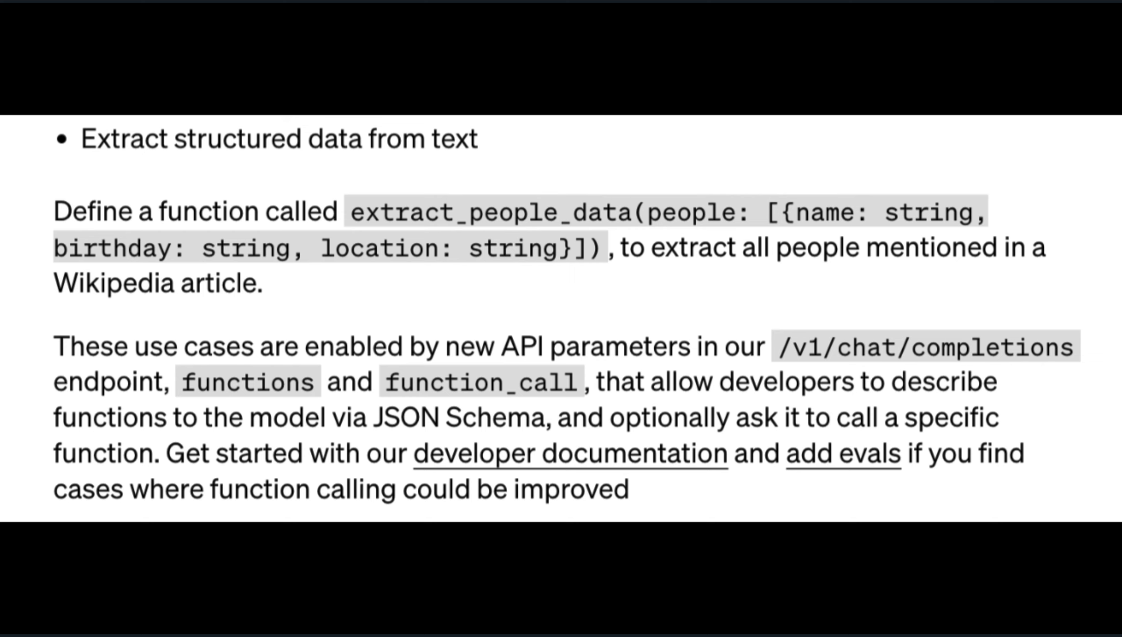
scroll(552, 318, down, 8)
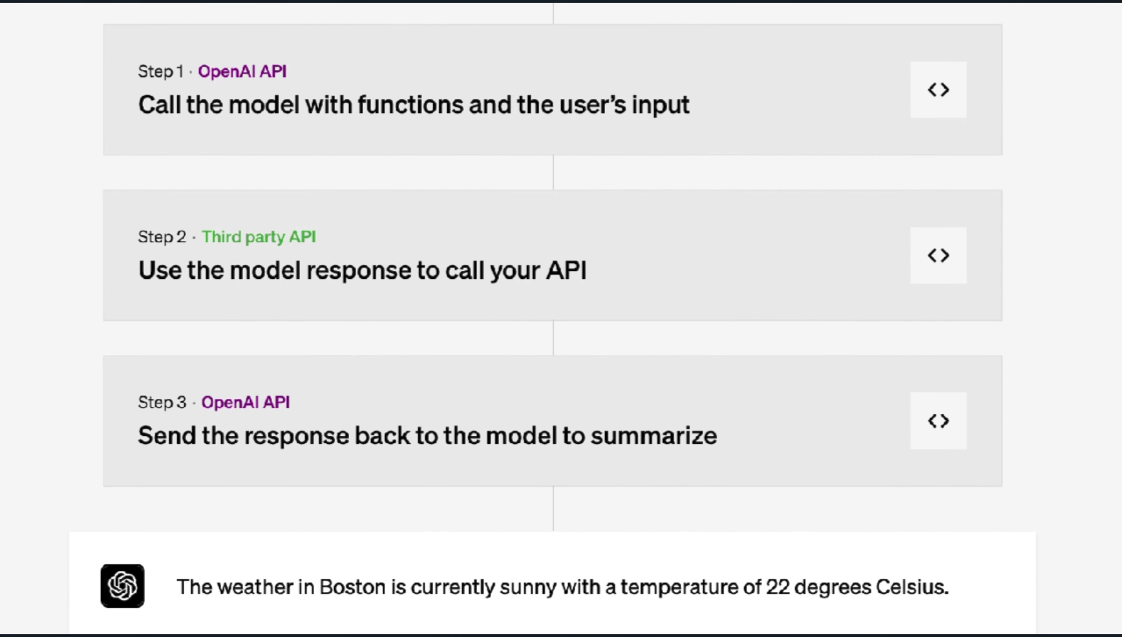
scroll(561, 318, down, 4)
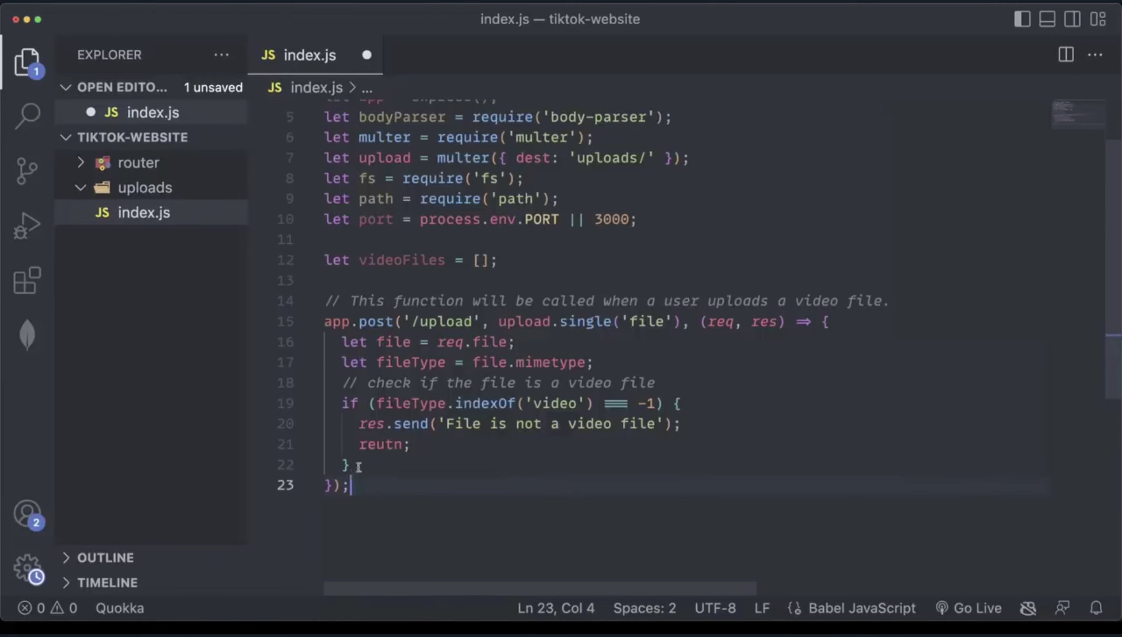
- Select the lines 14–23 upload handler in index.js and save the file
drag(350, 486, 323, 301)
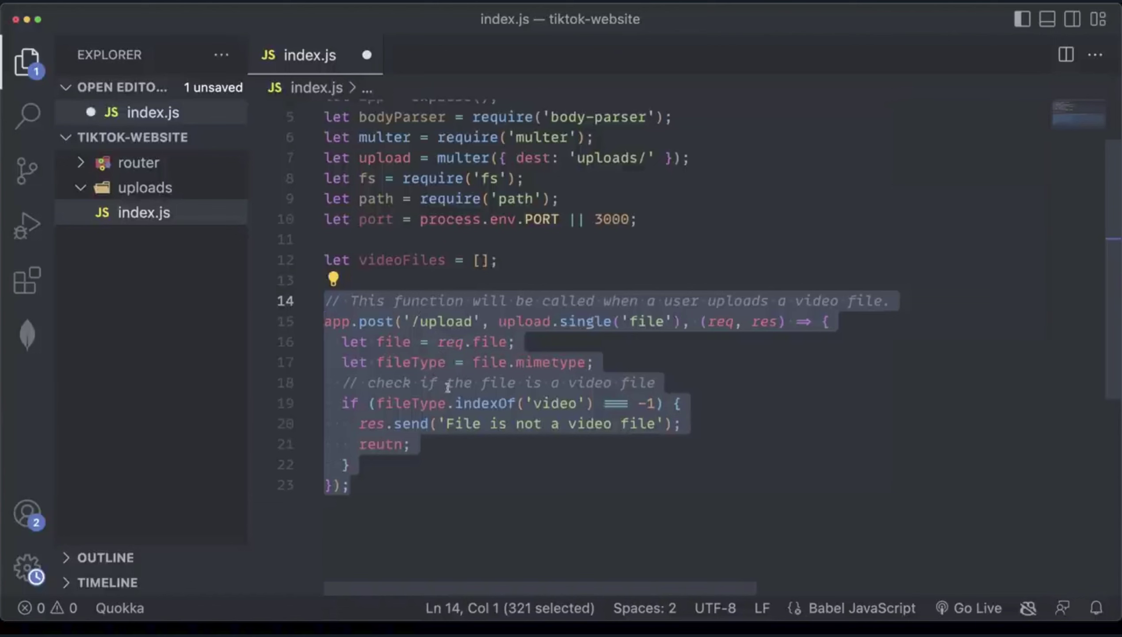
key(super+s)
key(ctrl+grave)
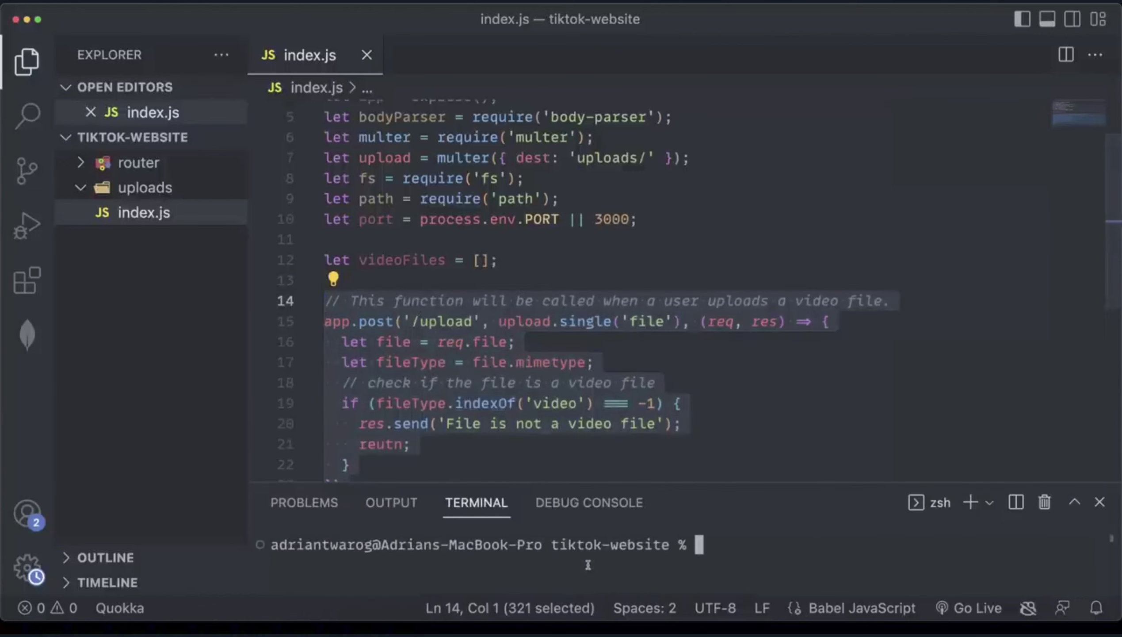
- Ask ChatGPT to 'Fix the following code for me' with the pasted handler, then draw a red arrow
text(Fix the fol)
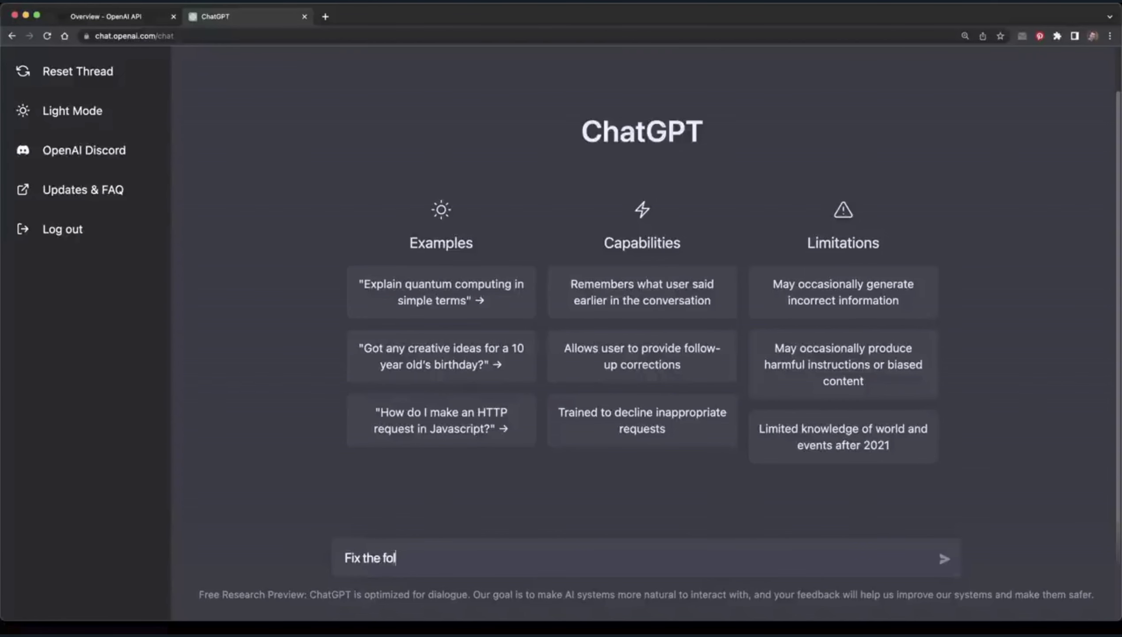
text(lowing code for me ```)
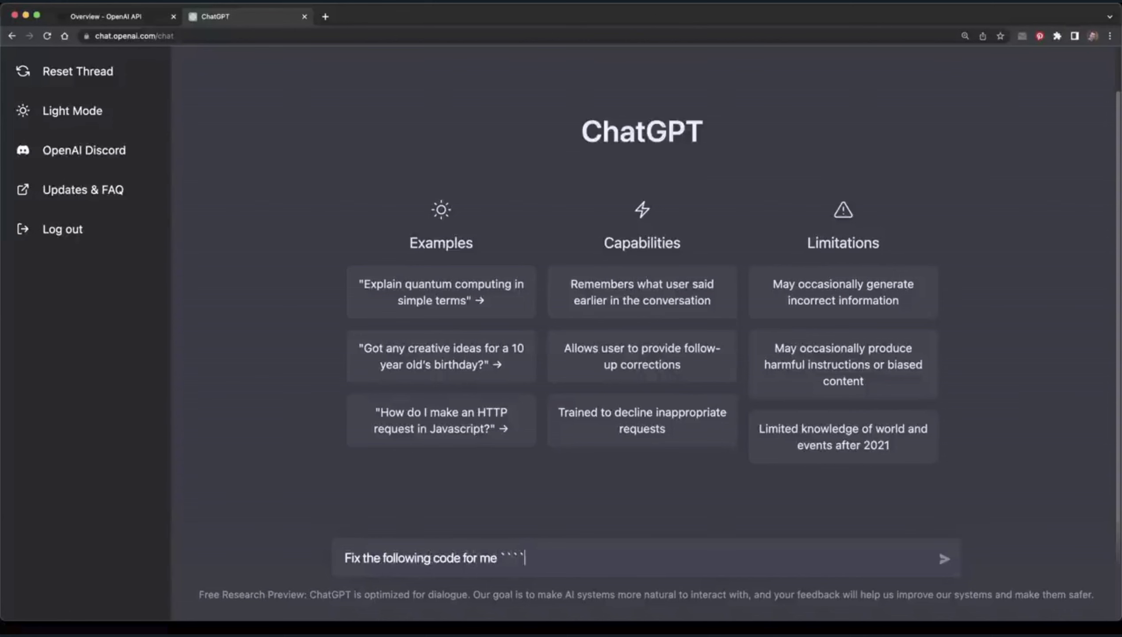
key(super+v)
text(```)
key(Return)
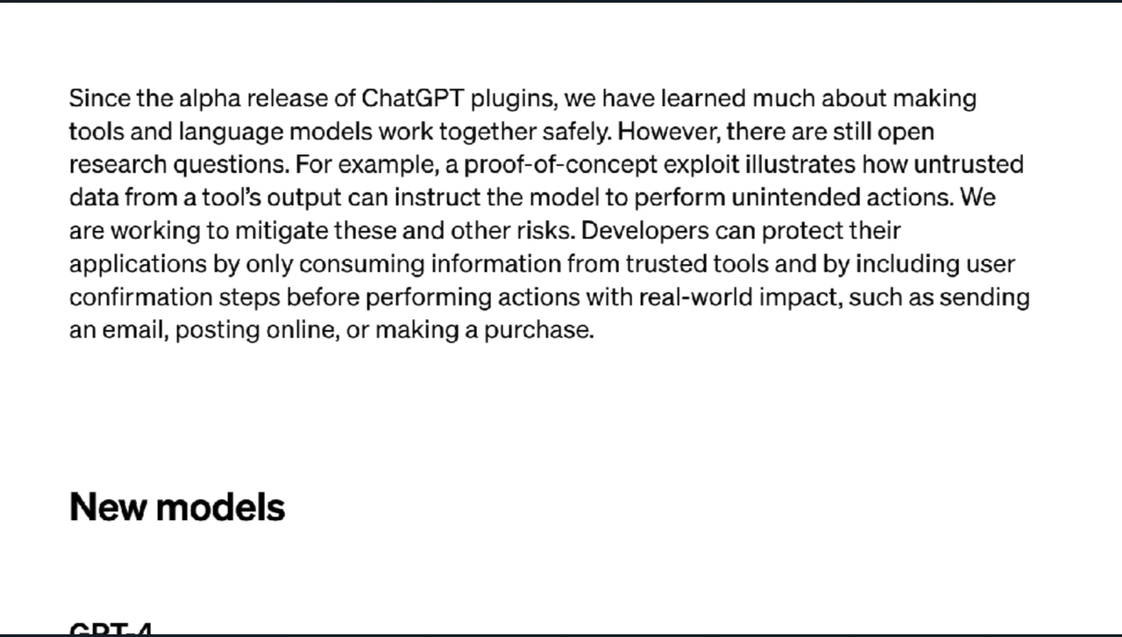
mouse_move(338, 5)
mouse_down()
mouse_move(328, 136)
mouse_move(352, 109)
mouse_up()
drag(311, 116, 330, 149)
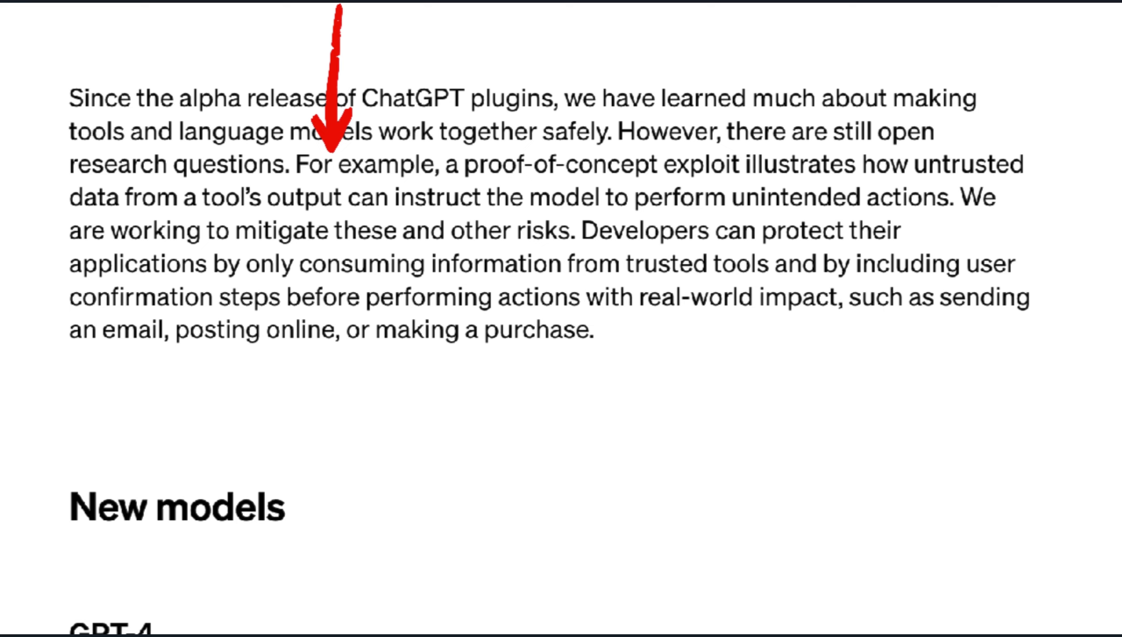